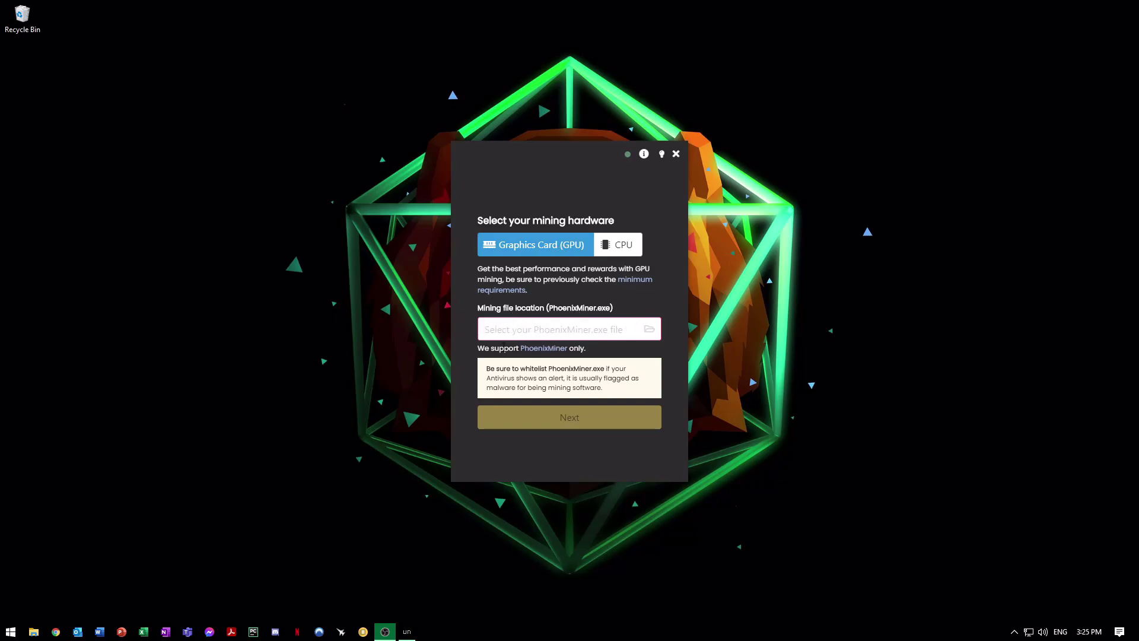
Step: Search for PhoenixMiner and download PhoenixMiner_5.6d_Windows.zip from the phoenixminer.info downloads index
left_click(56, 631)
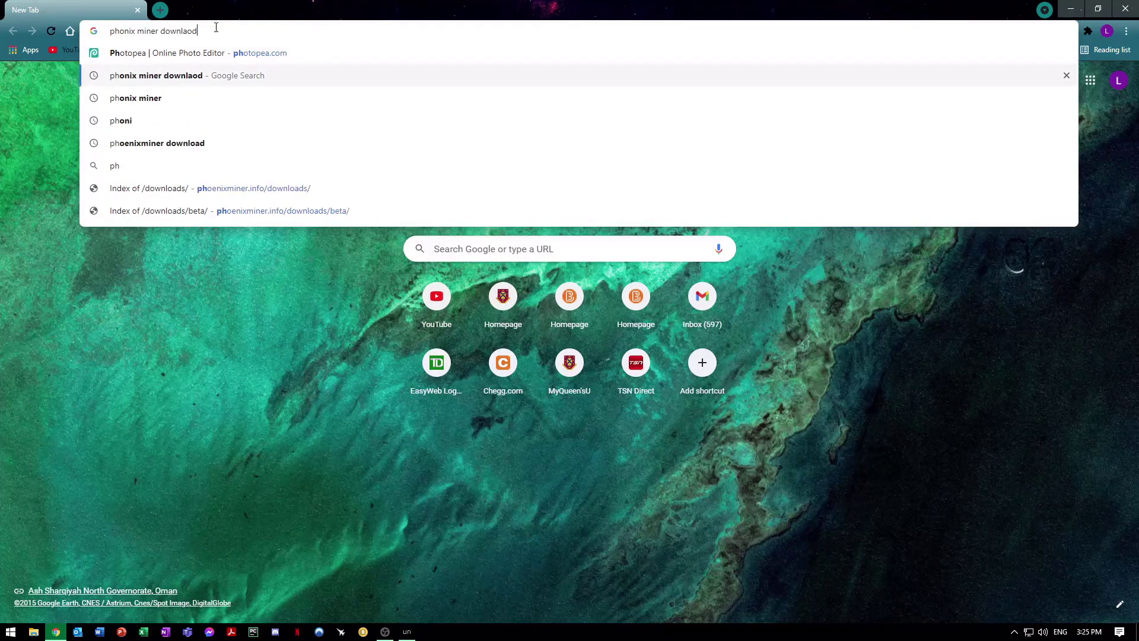
key("Return")
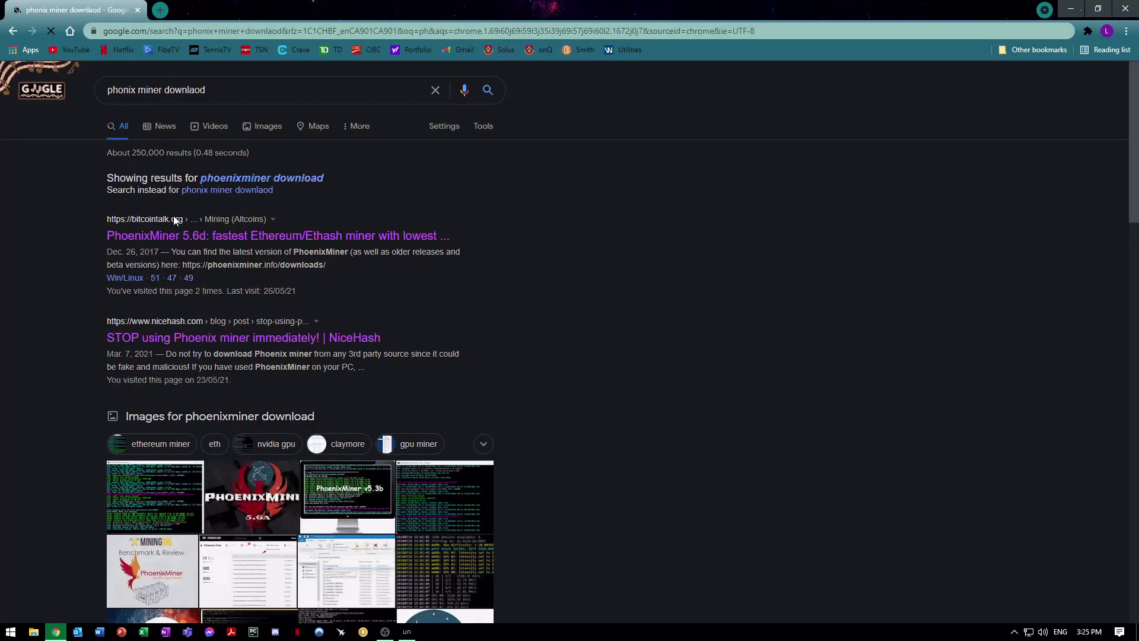
left_click(173, 232)
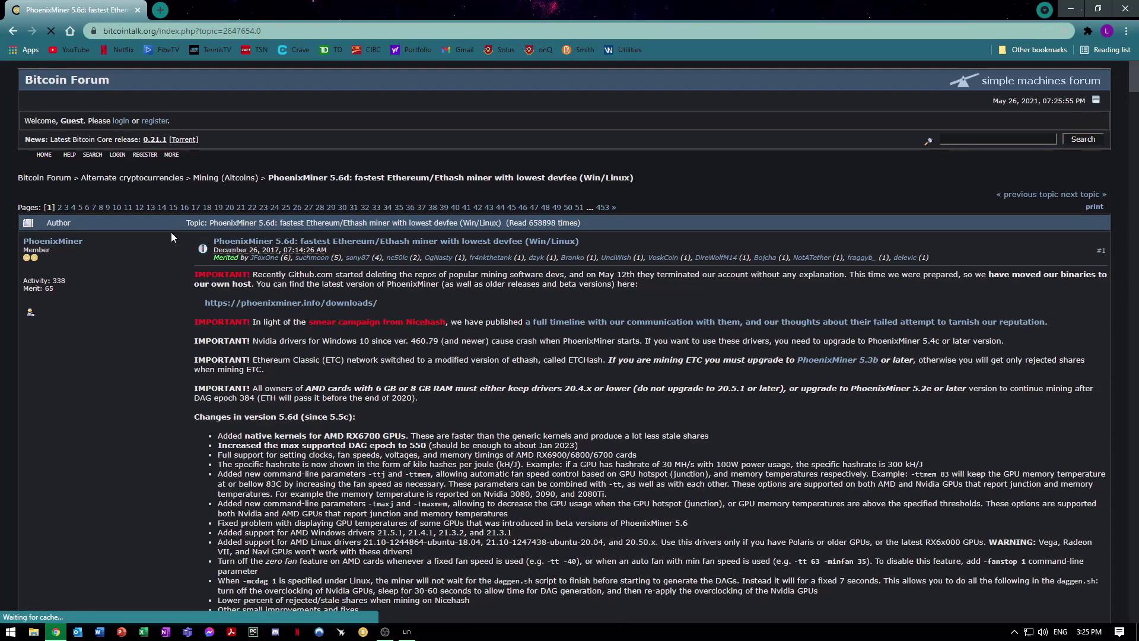
left_click(249, 303)
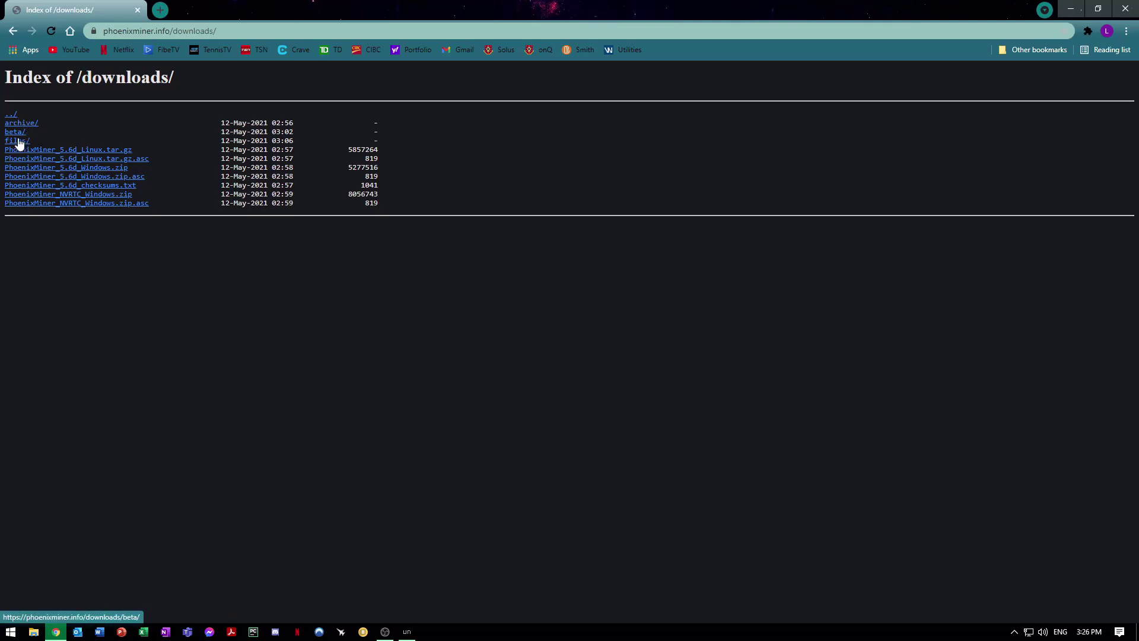
left_click(115, 170)
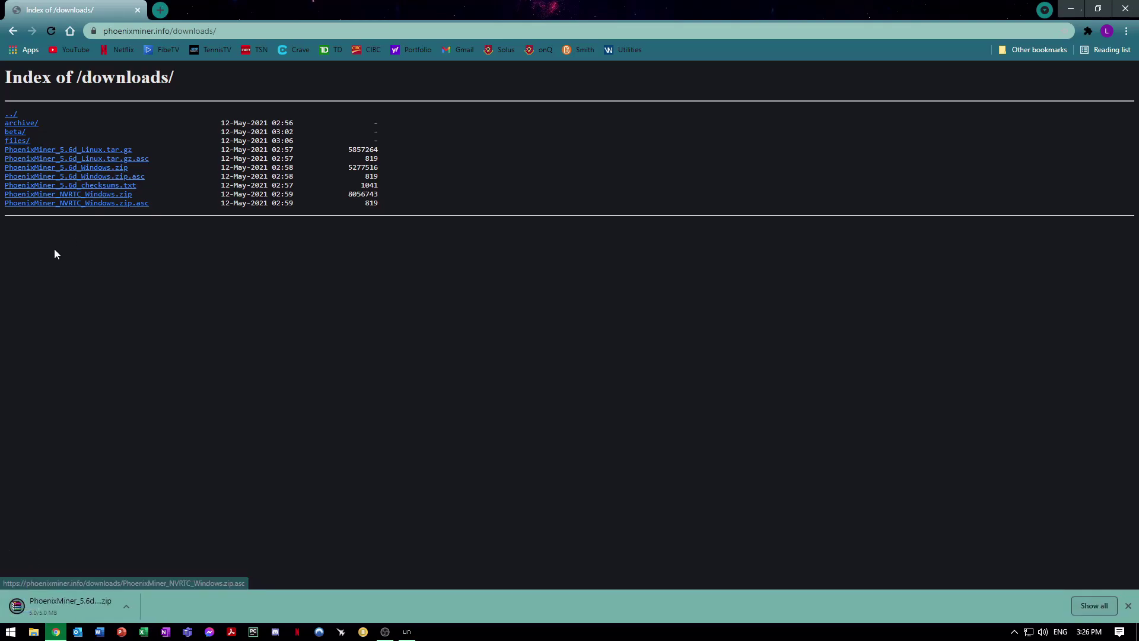
Step: Extract PhoenixMiner_5.6d_Windows.zip into the Downloads folder
left_click(56, 632)
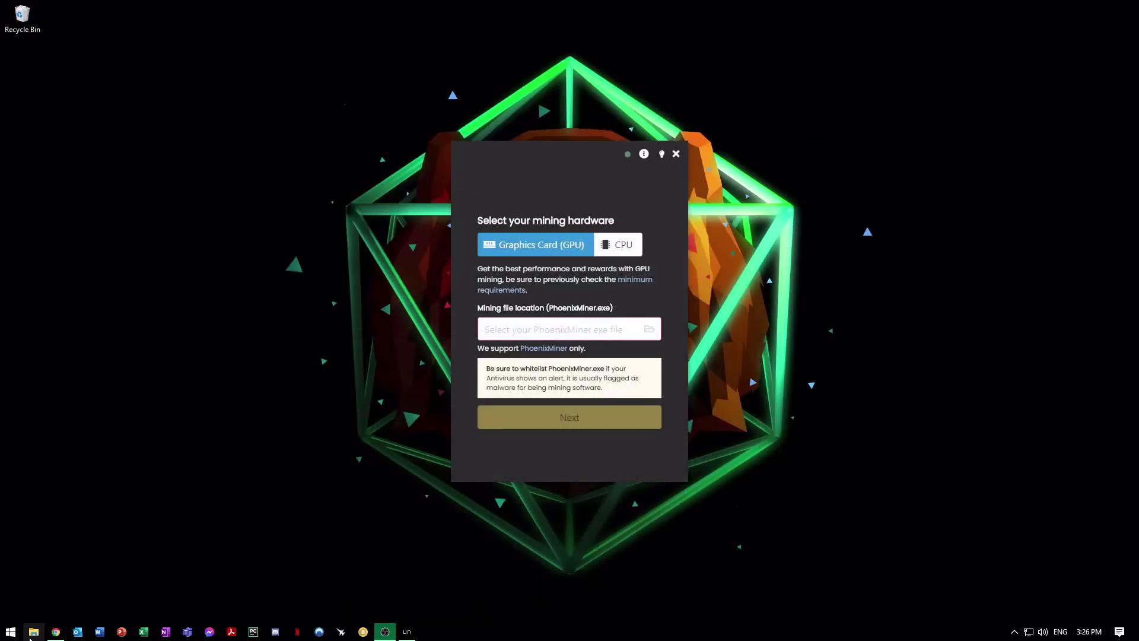
left_click(34, 631)
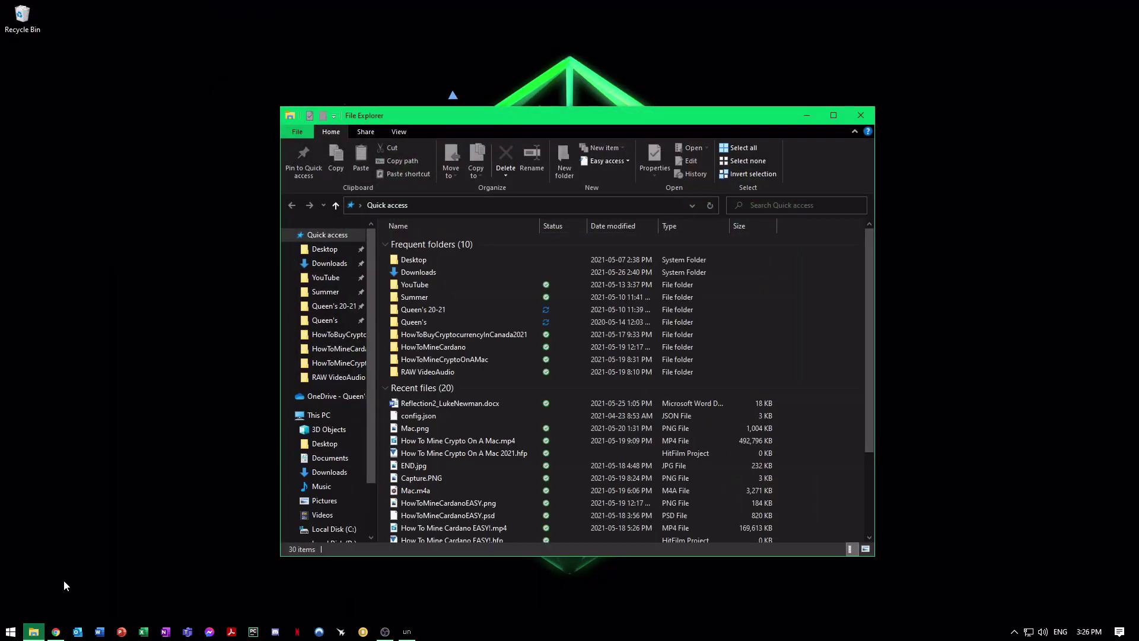
left_click(322, 263)
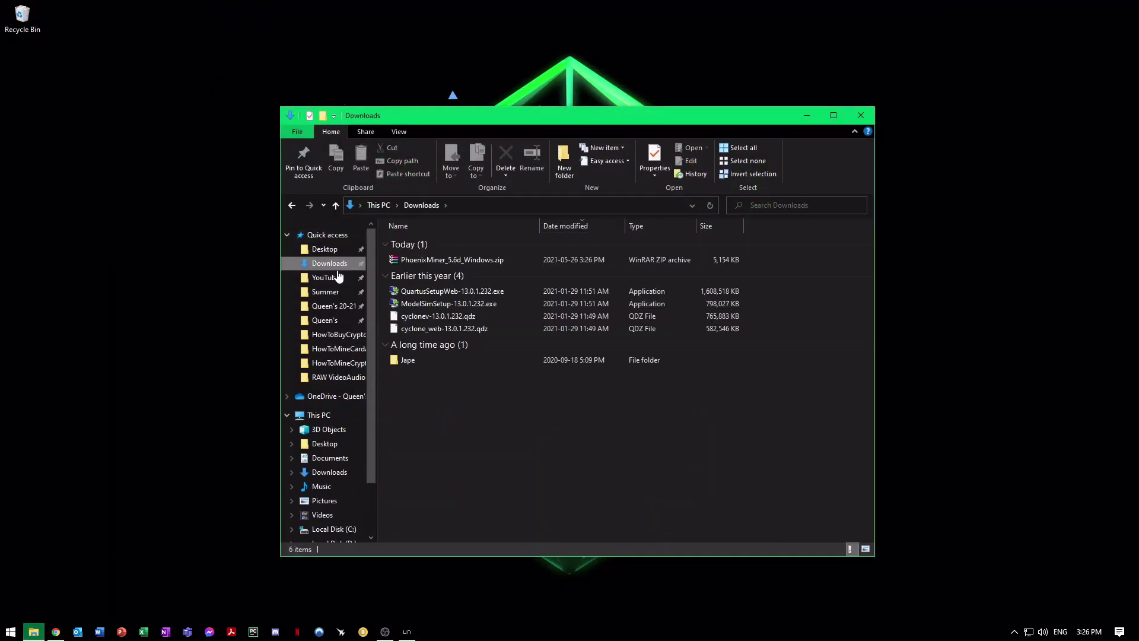
right_click(446, 251)
left_click(438, 261)
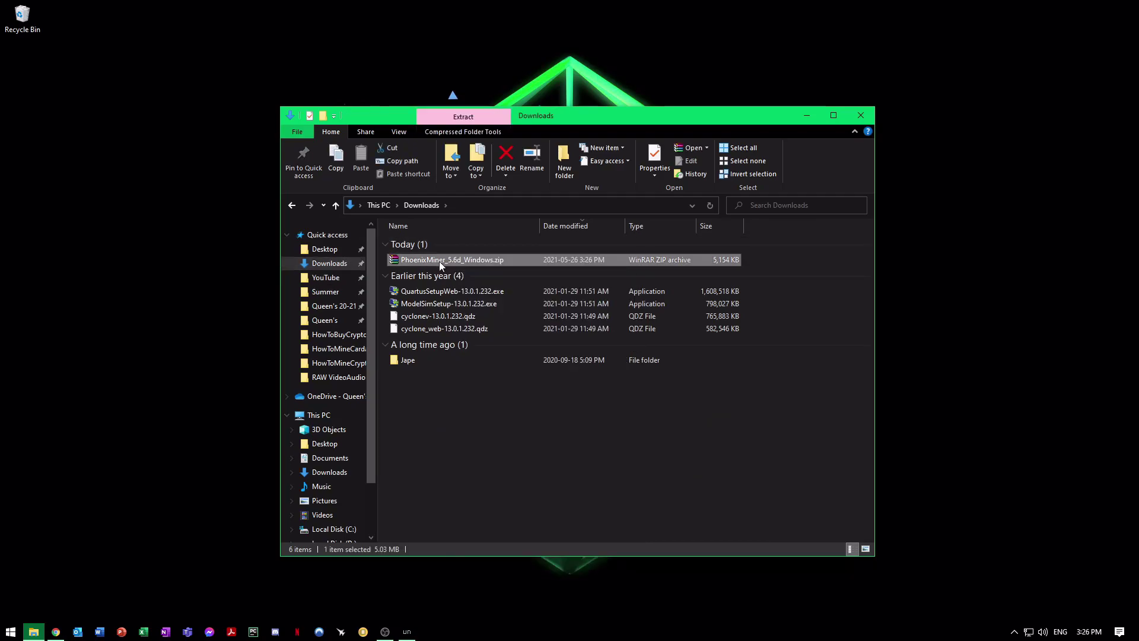
right_click(439, 261)
left_click(481, 322)
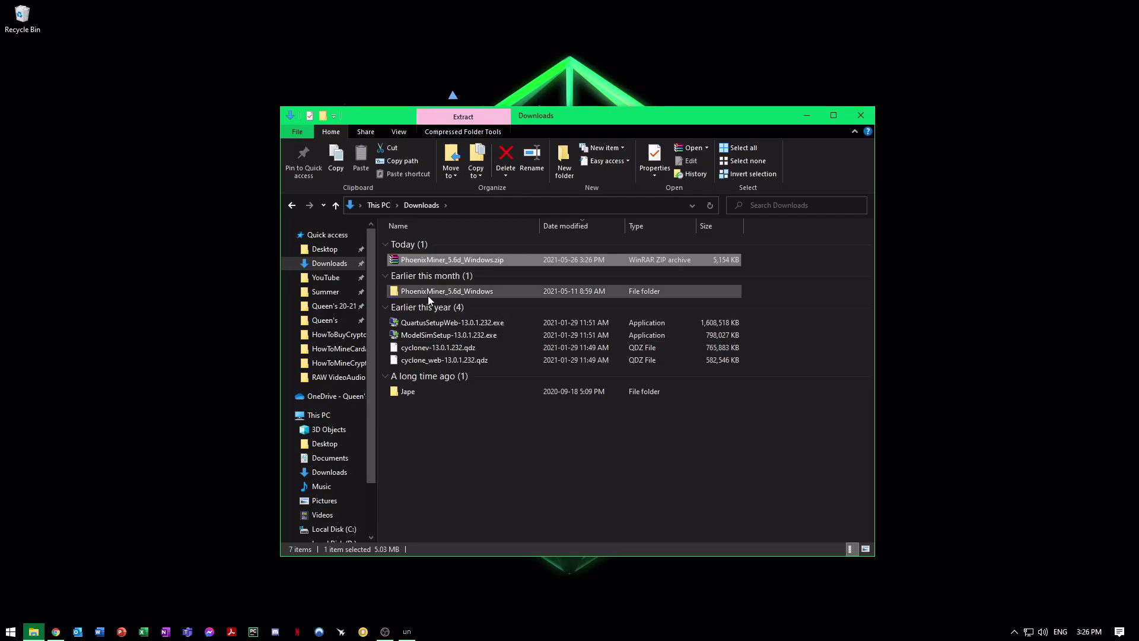
double_click(444, 292)
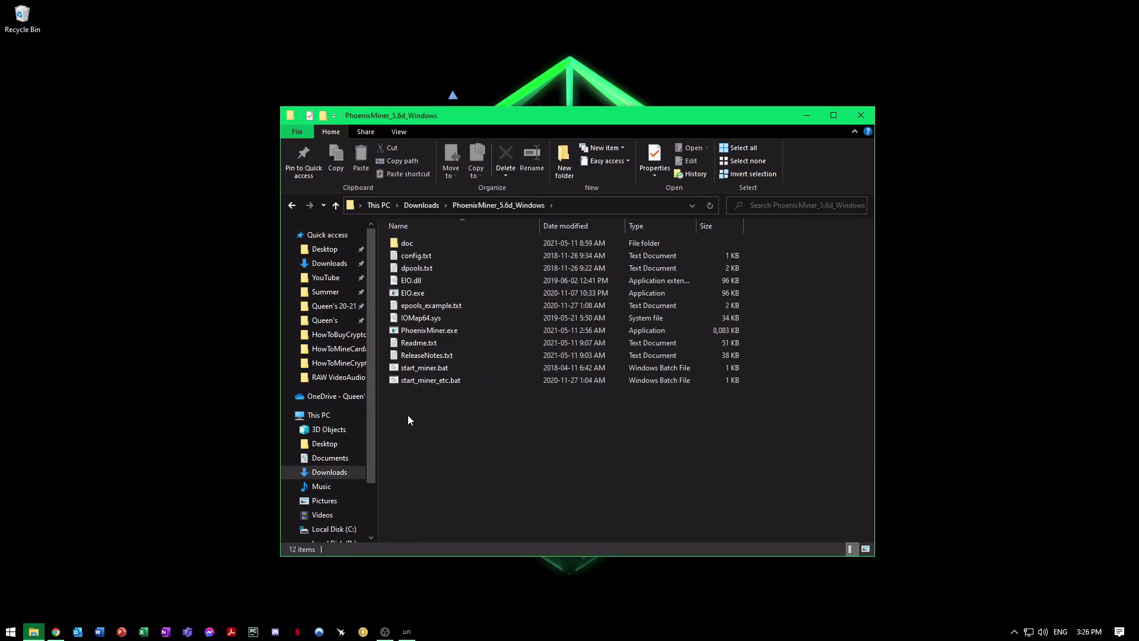
Step: Move the extracted PhoenixMiner_5.6d_Windows folder into D:\UnMineable Miner
left_click(292, 207)
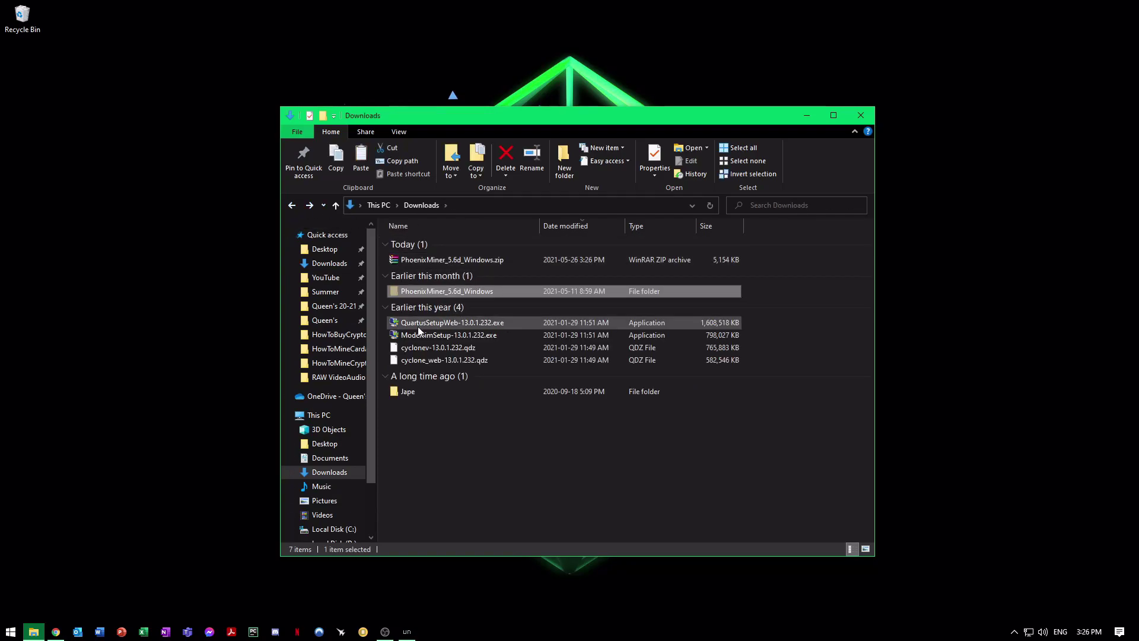
left_click(333, 416)
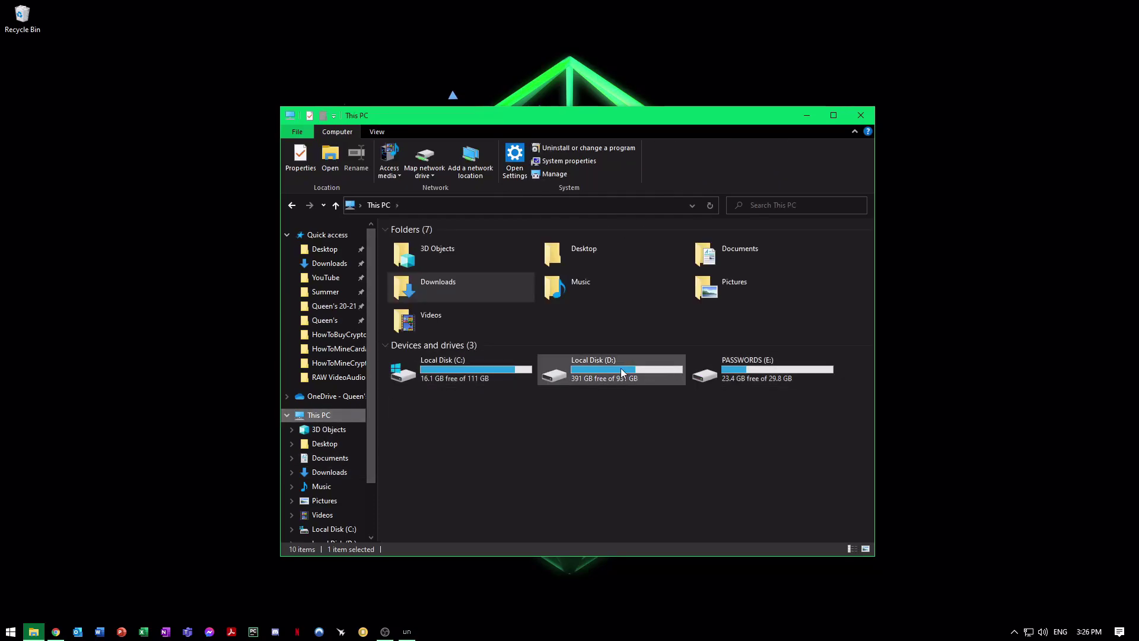
double_click(620, 367)
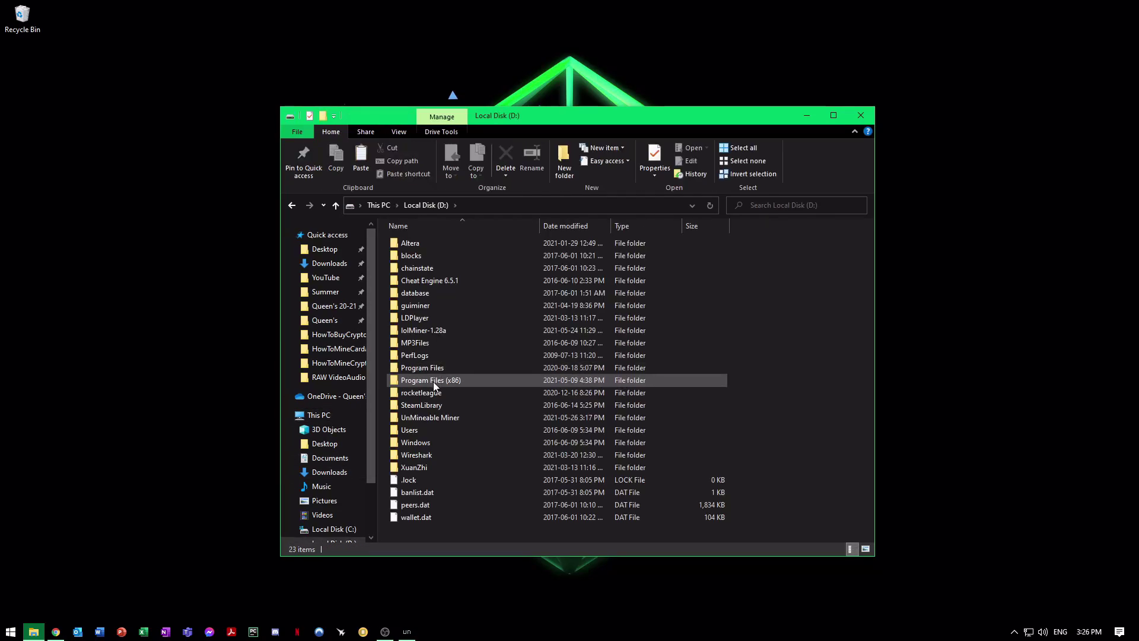
double_click(421, 415)
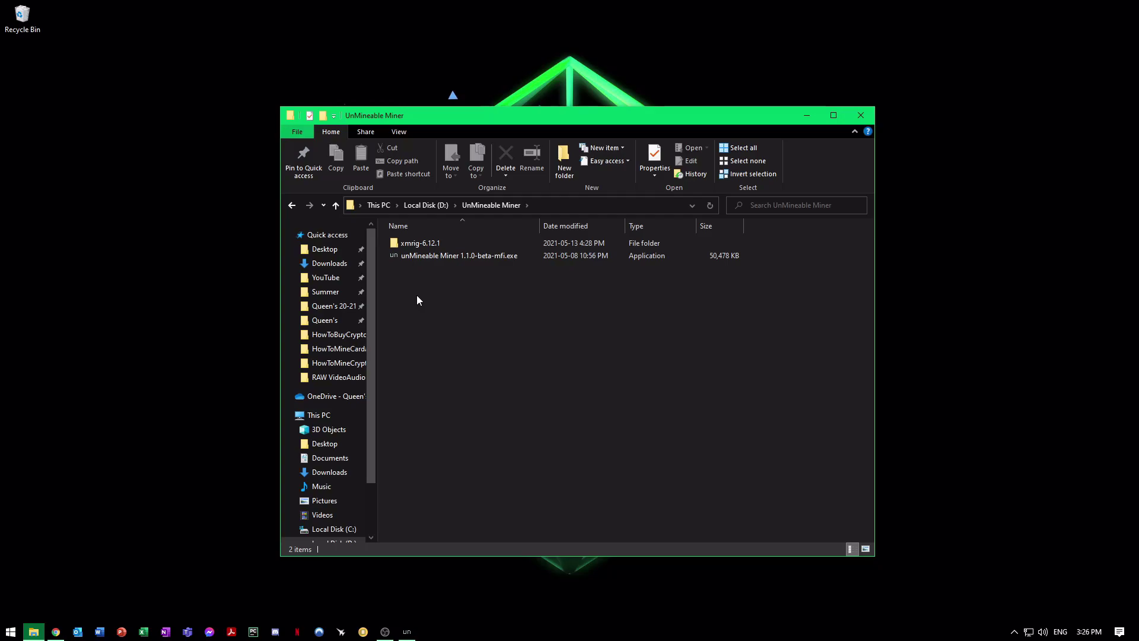
key("ctrl+v")
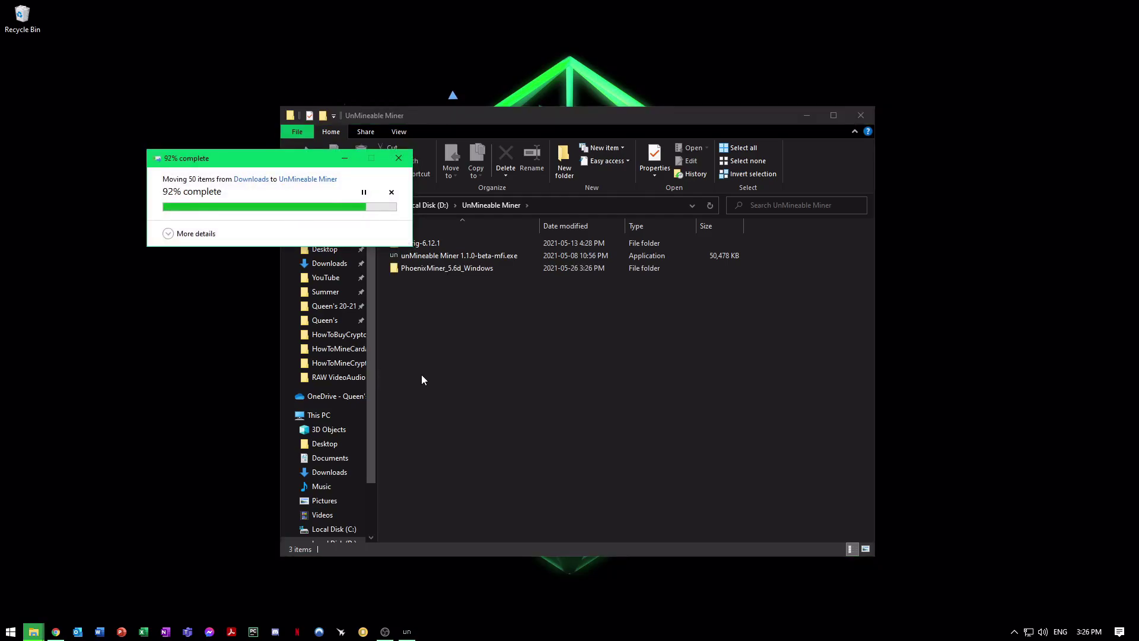
left_click(455, 268)
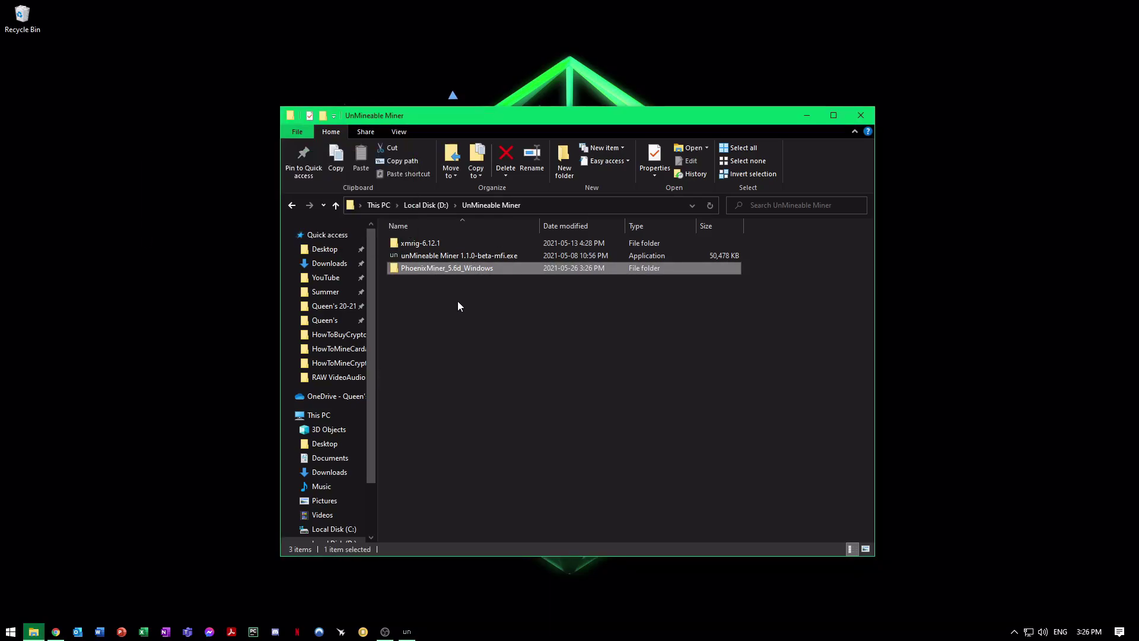
Step: Set the GPU mining file to D:\UnMineable Miner\PhoenixMiner_5.6d_Windows\PhoenixMiner.exe
left_click(813, 112)
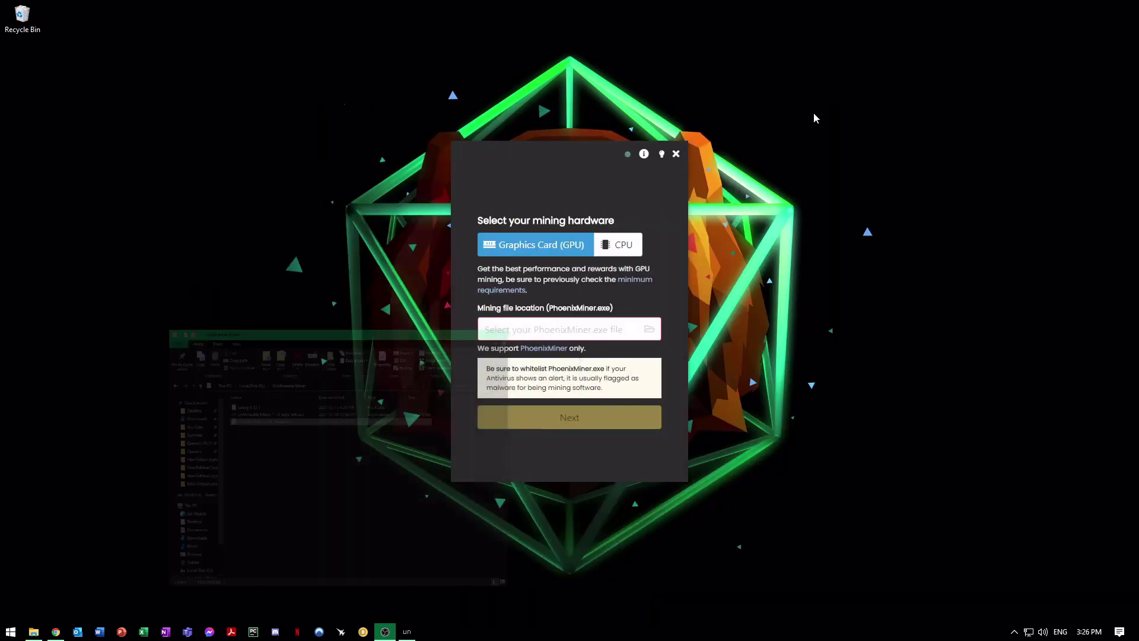
left_click(505, 337)
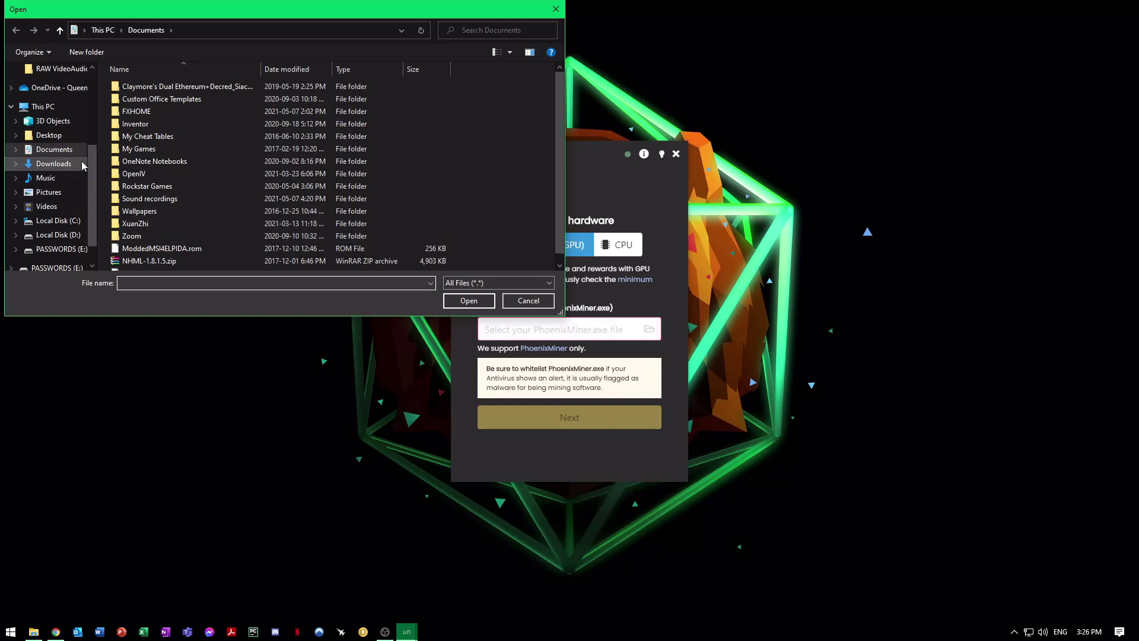
scroll(89, 152, "up", 2)
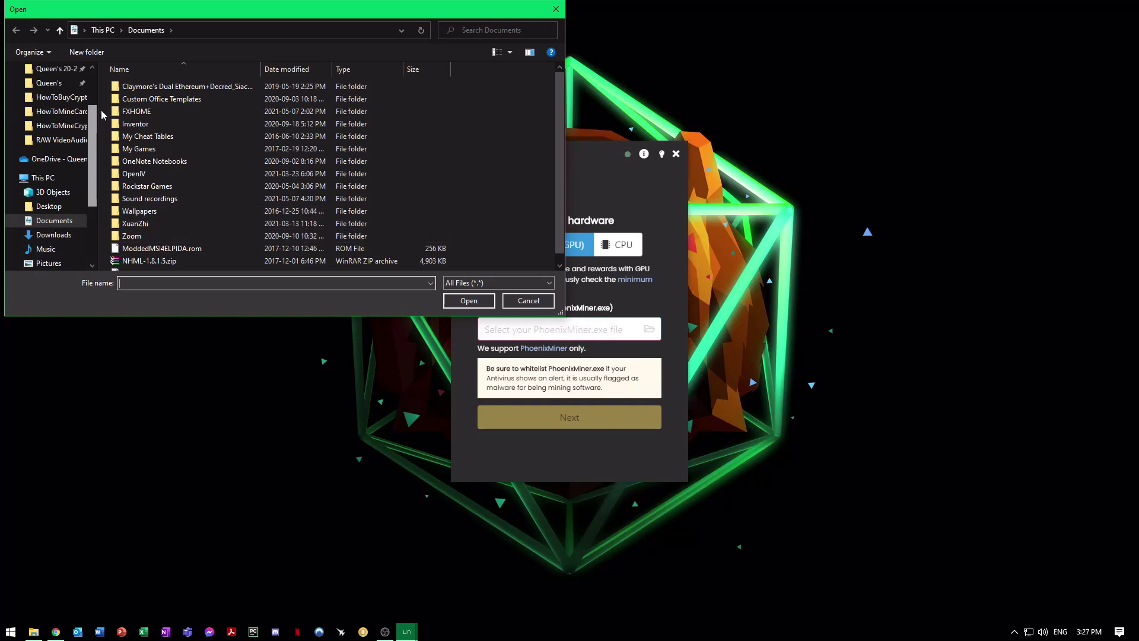
scroll(83, 143, "down", 2)
left_click(53, 94)
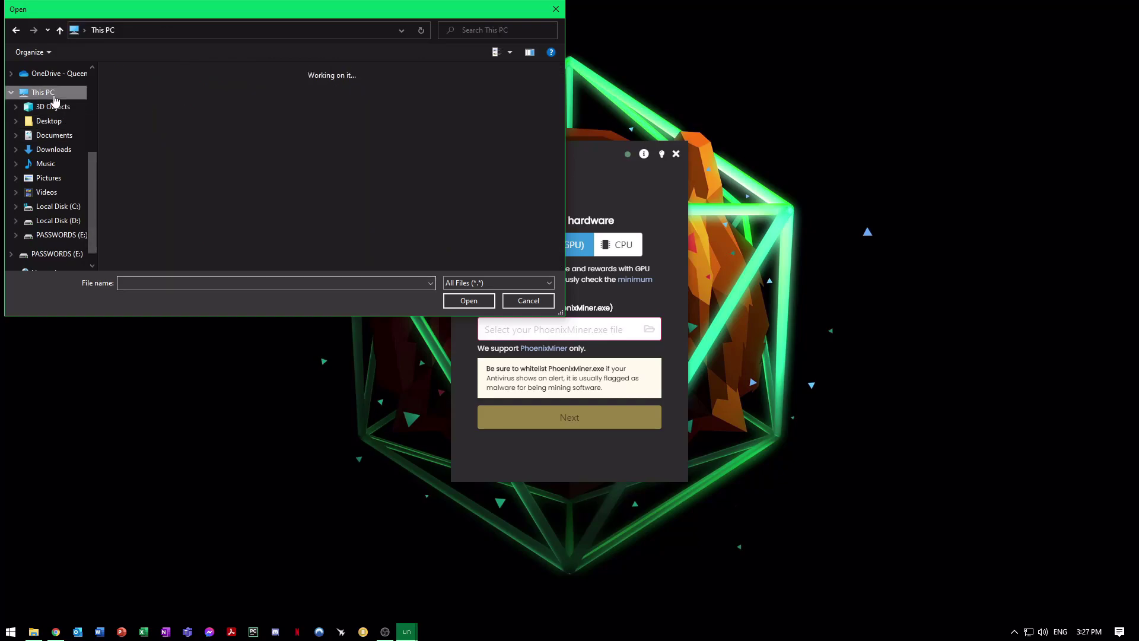
double_click(382, 207)
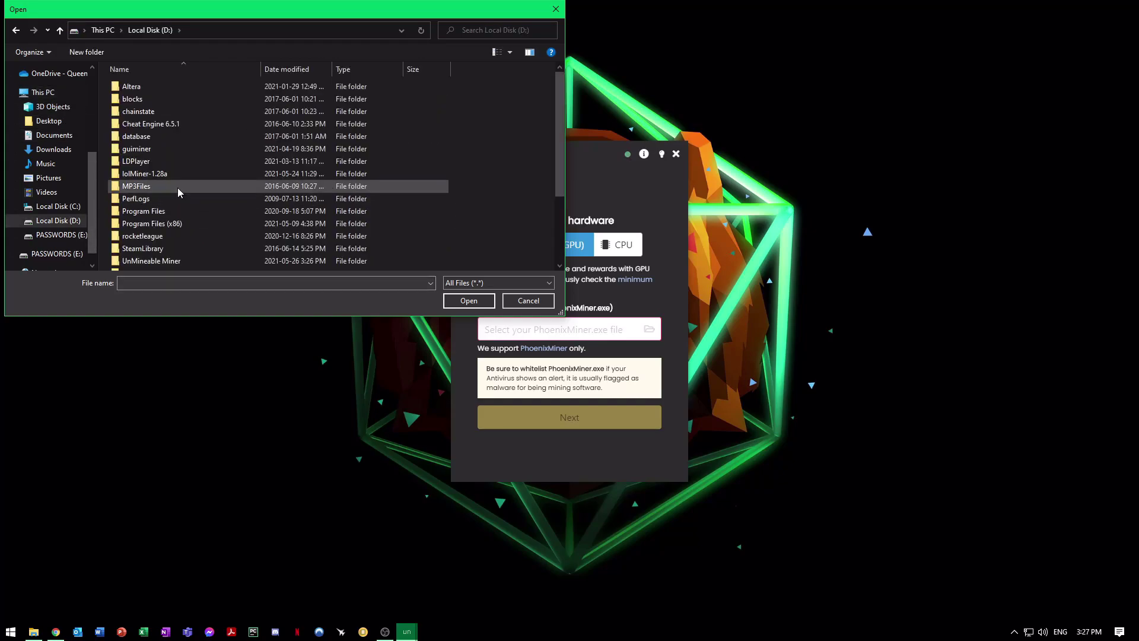
scroll(178, 195, "down", 2)
double_click(167, 189)
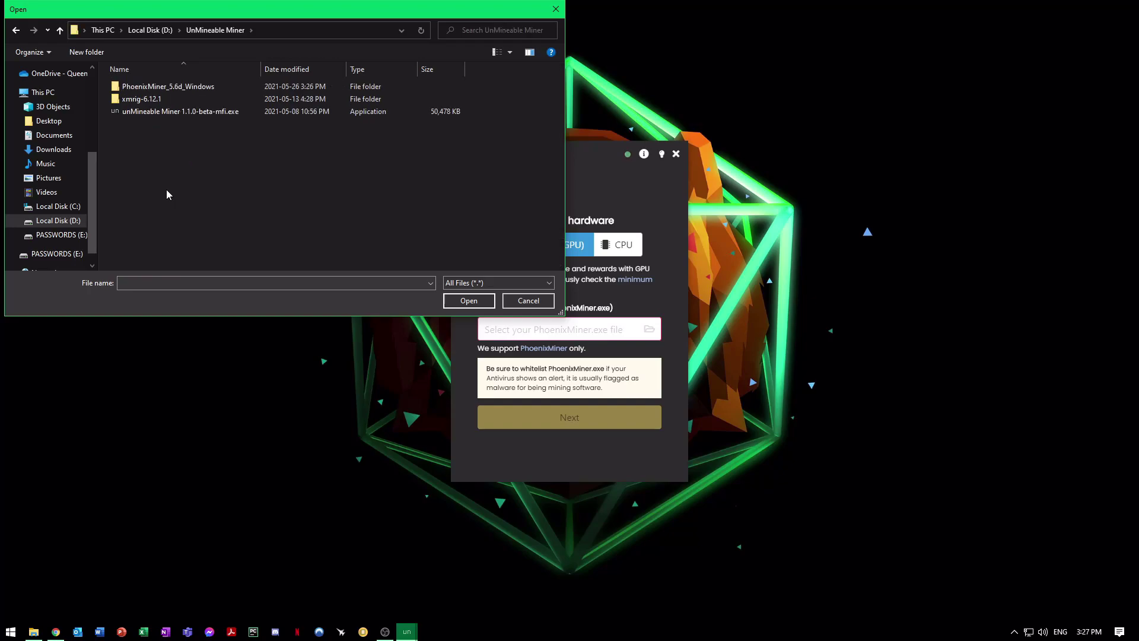
double_click(154, 88)
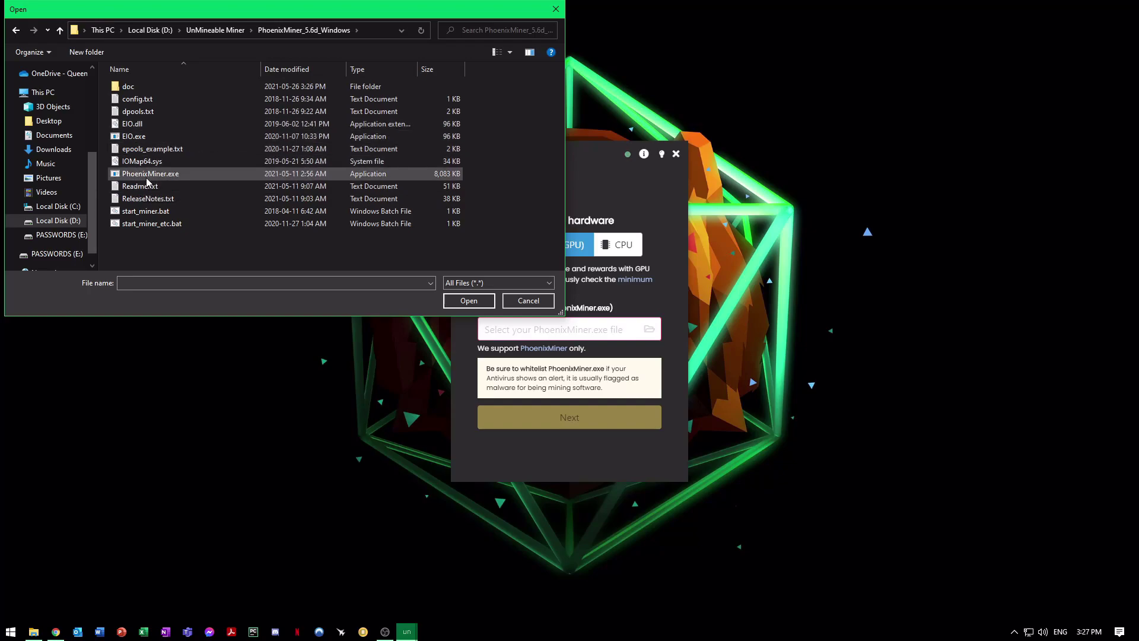
left_click(146, 179)
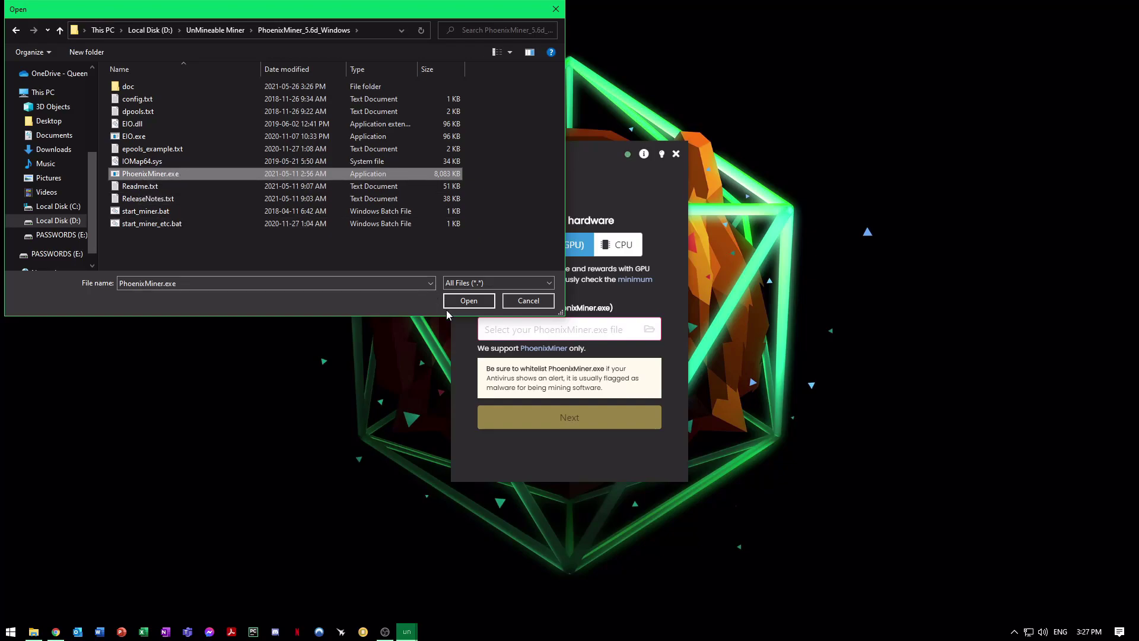
left_click(464, 301)
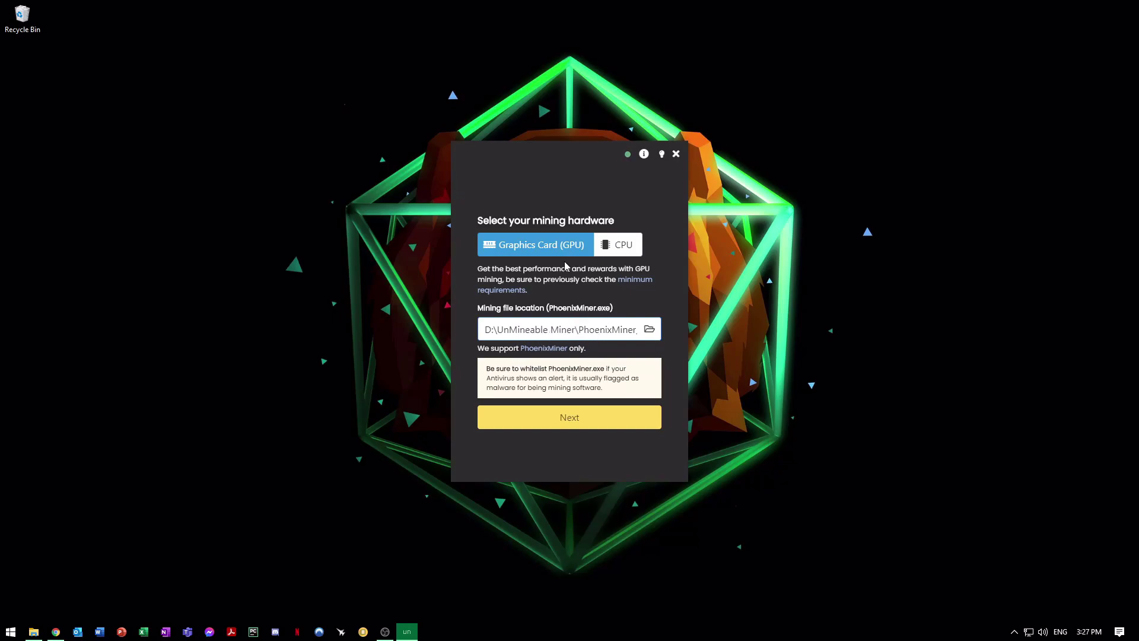
Step: Keep VeChain VET with the wallet address, enter the referral code, and start mining
left_click(560, 418)
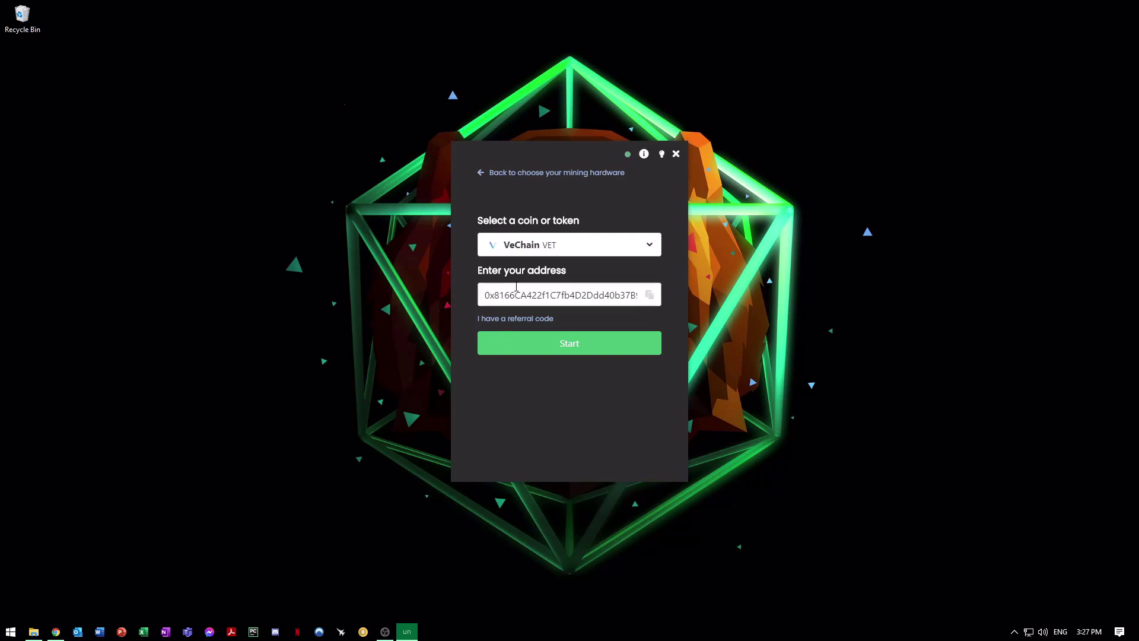
left_click(539, 322)
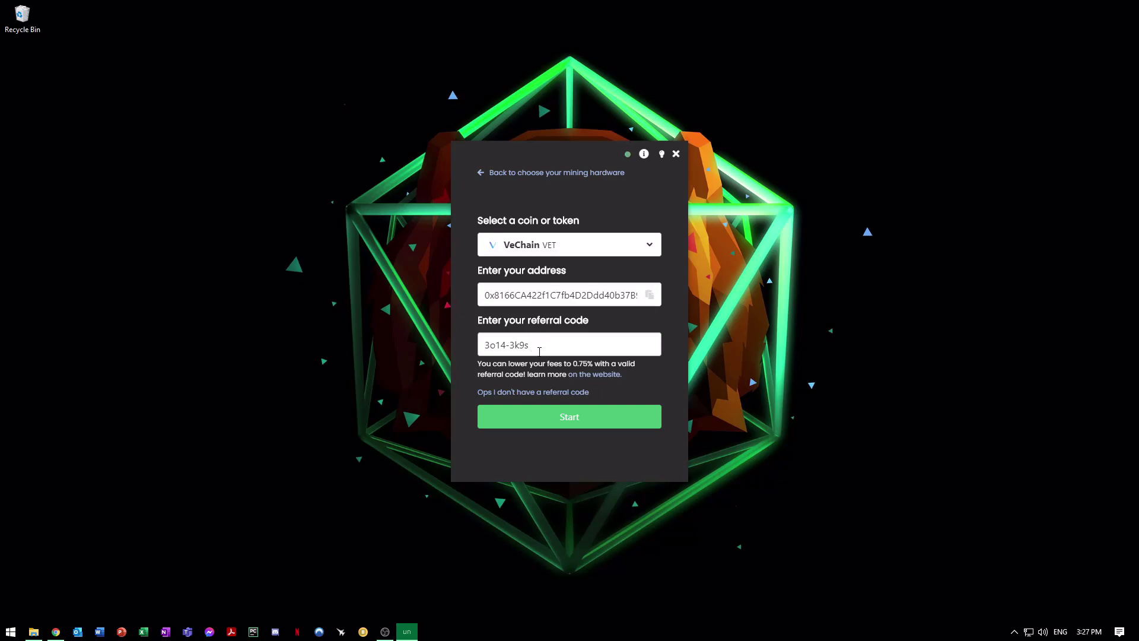
left_click(560, 422)
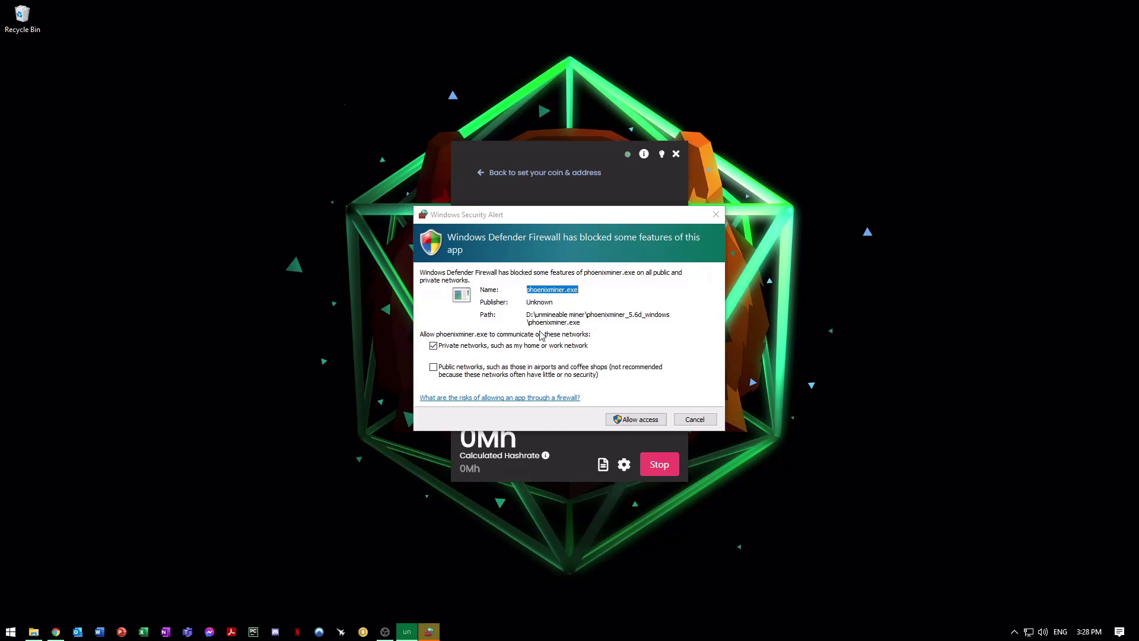
Step: Allow phoenixminer.exe through Windows Defender Firewall so mining continues
left_click(632, 423)
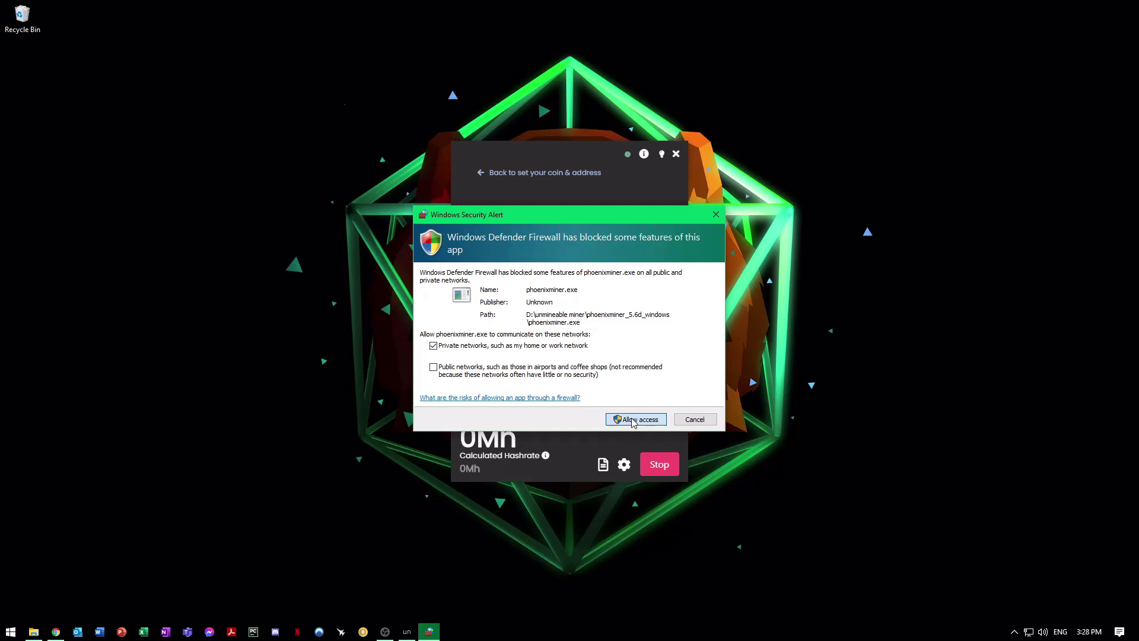
left_click(623, 423)
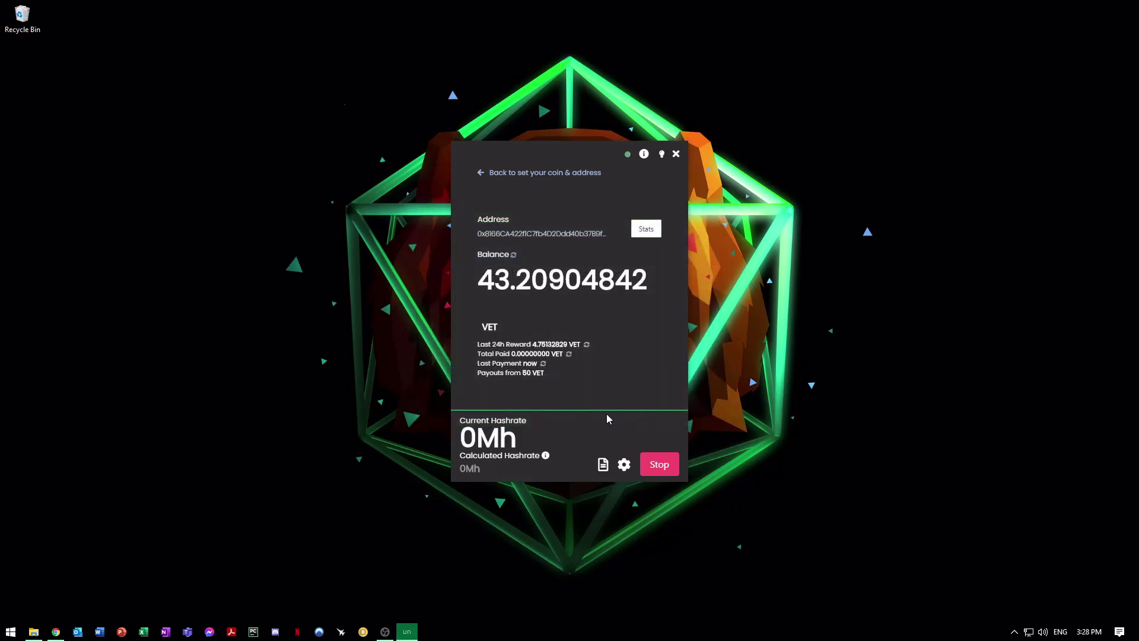